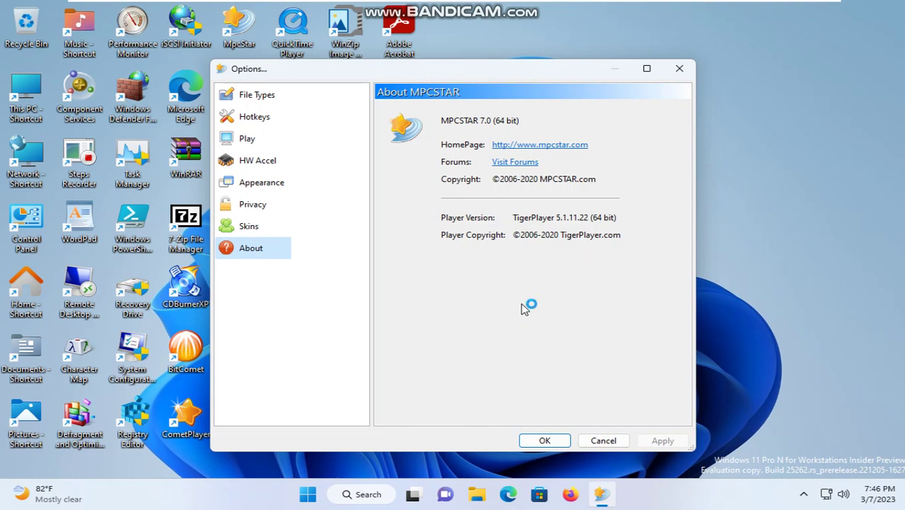
# Dismiss the MpcStar options dialog and close the MpcStar player
pyautogui.click(679, 69)
pyautogui.click(650, 133)
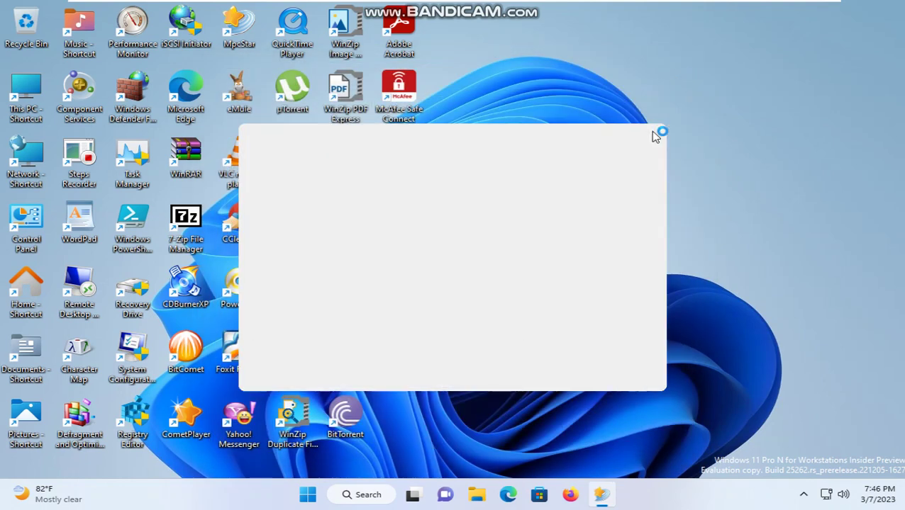
# Launch BitComet, view its About information, and close the program
pyautogui.doubleClick(186, 348)
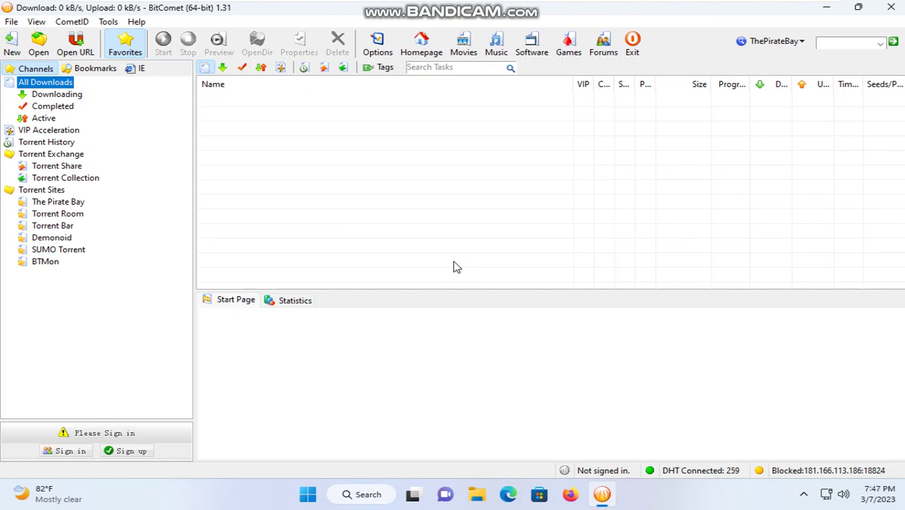
pyautogui.click(137, 22)
pyautogui.click(194, 139)
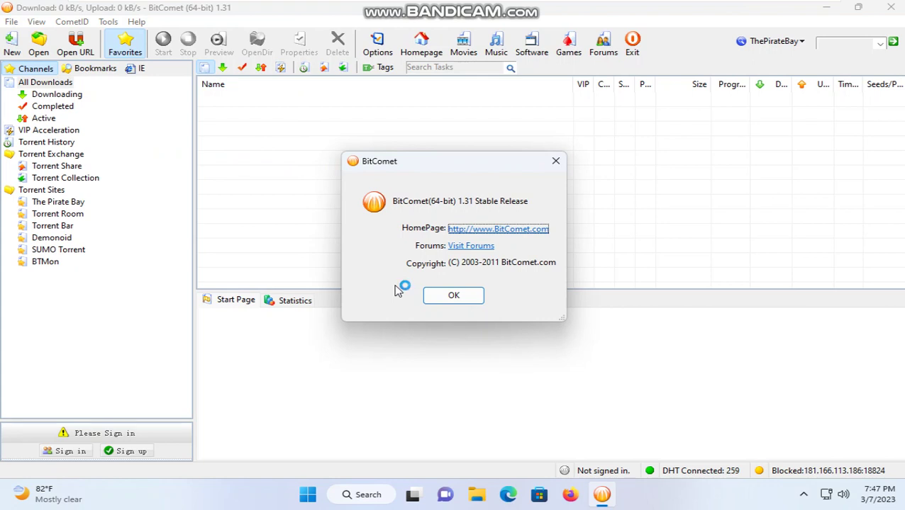
pyautogui.click(428, 295)
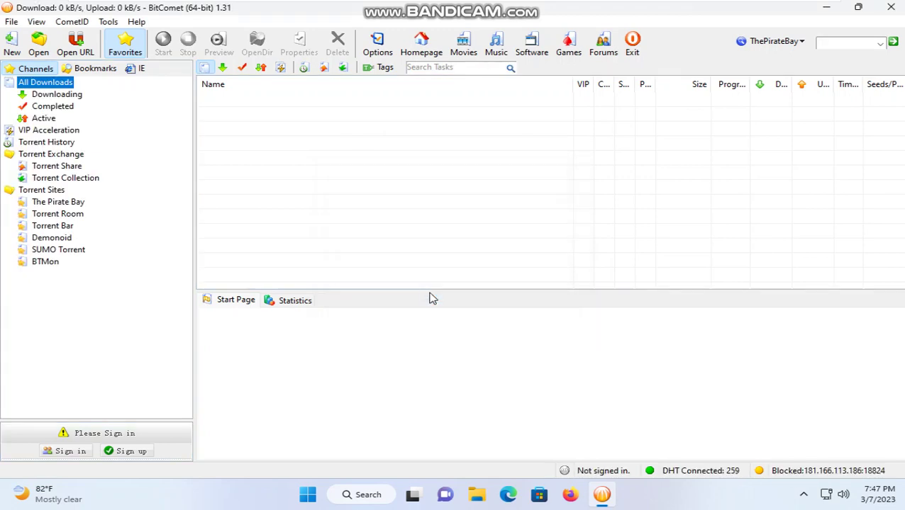
pyautogui.click(891, 9)
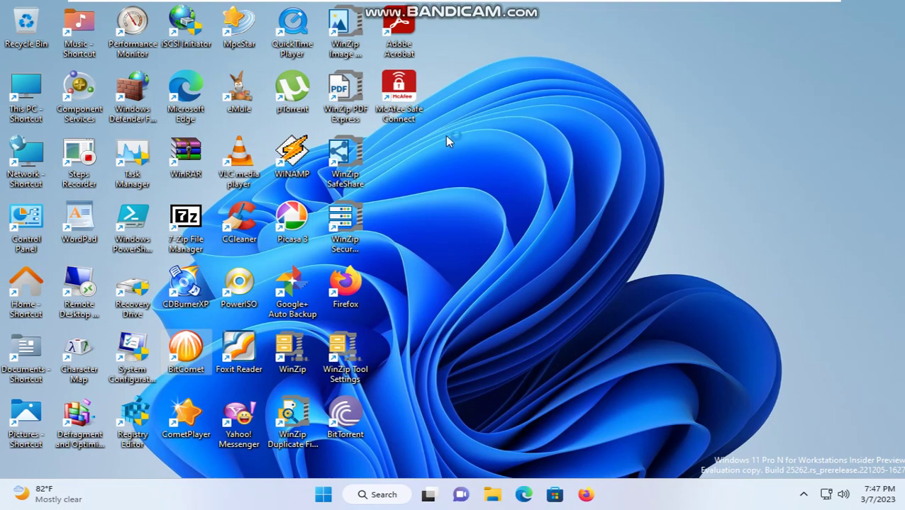
# Launch eMule, dismissing the firewall alert and cancelling the First Runtime Wizard
pyautogui.doubleClick(234, 107)
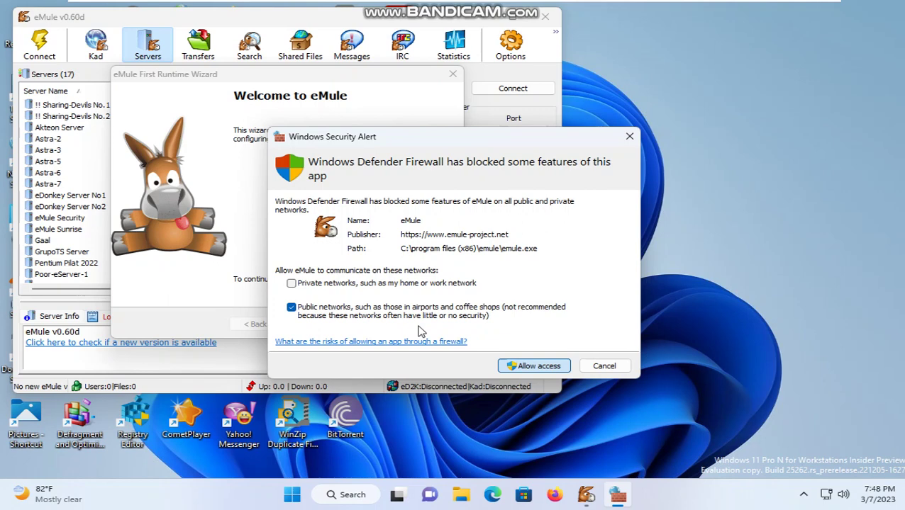
pyautogui.press('Escape')
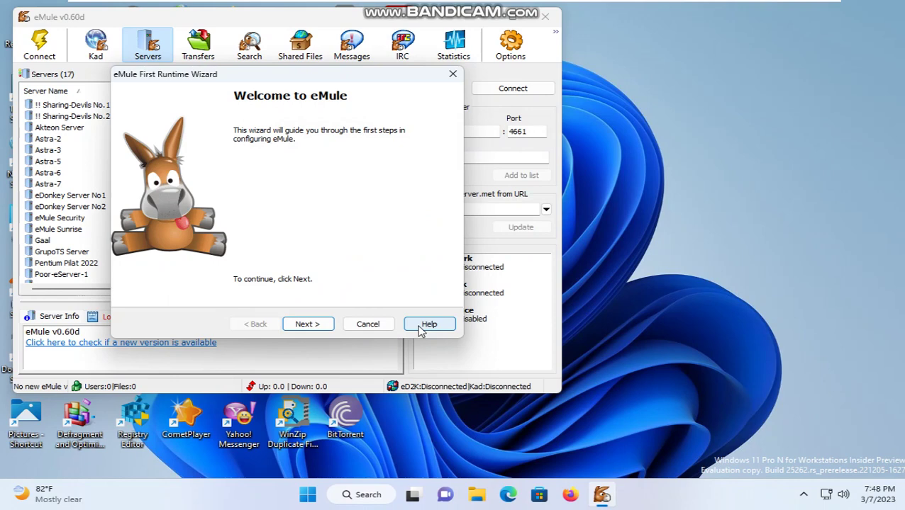
pyautogui.click(376, 329)
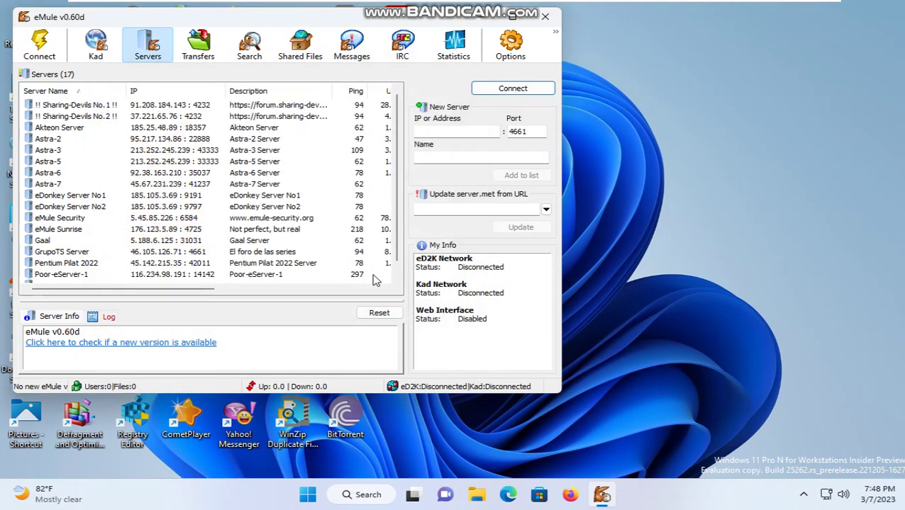
# View eMule's About information and exit the program, confirming the exit
pyautogui.rightClick(369, 23)
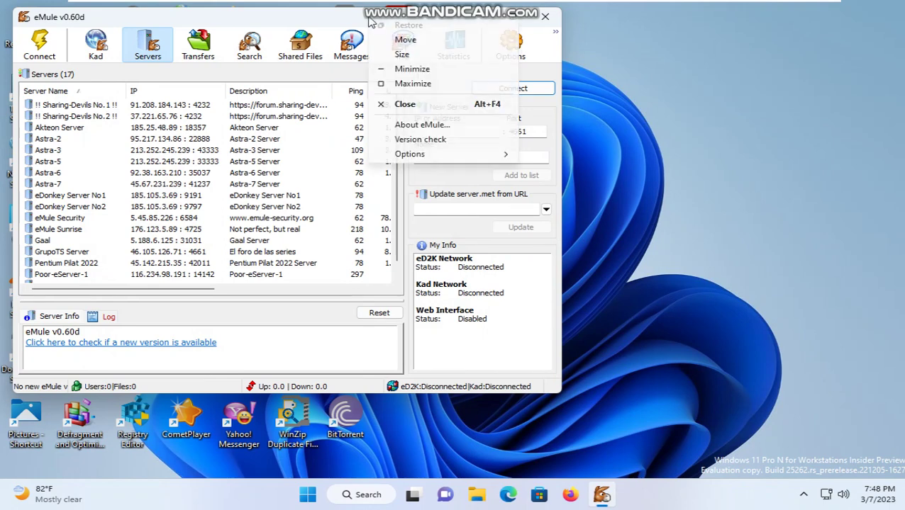
pyautogui.click(401, 126)
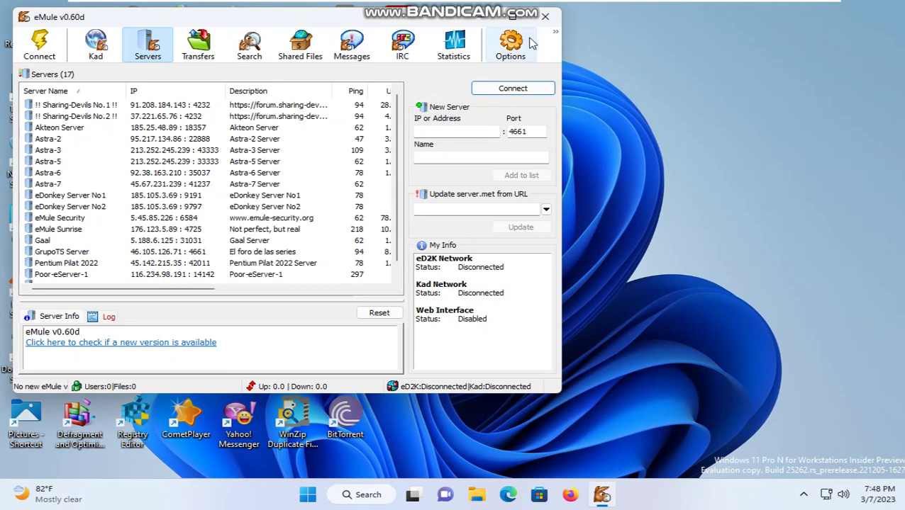
pyautogui.click(547, 15)
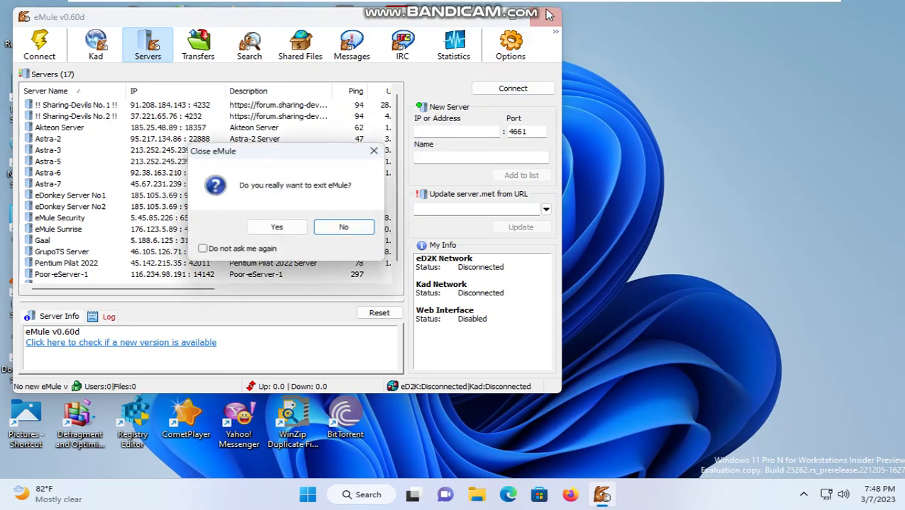
pyautogui.click(278, 228)
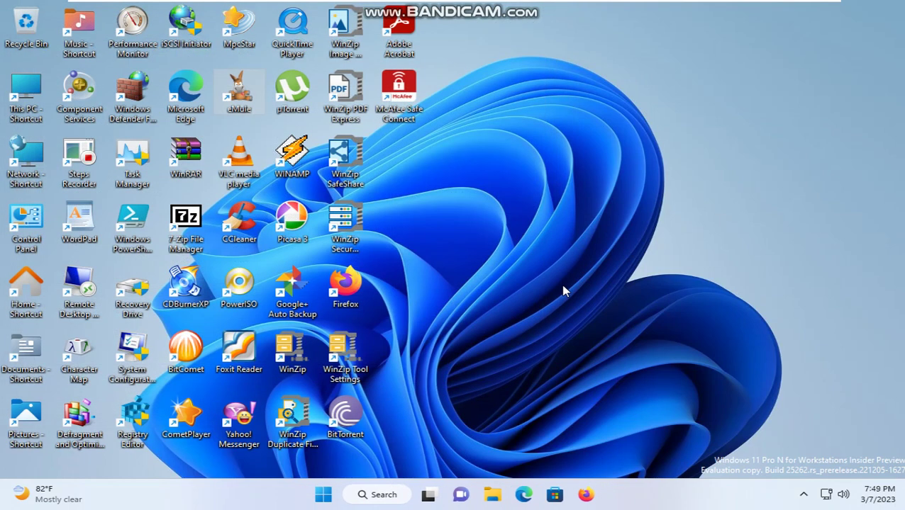
# Launch CCleaner, view the About page in its options and the Custom Clean page, and close it
pyautogui.click(241, 226)
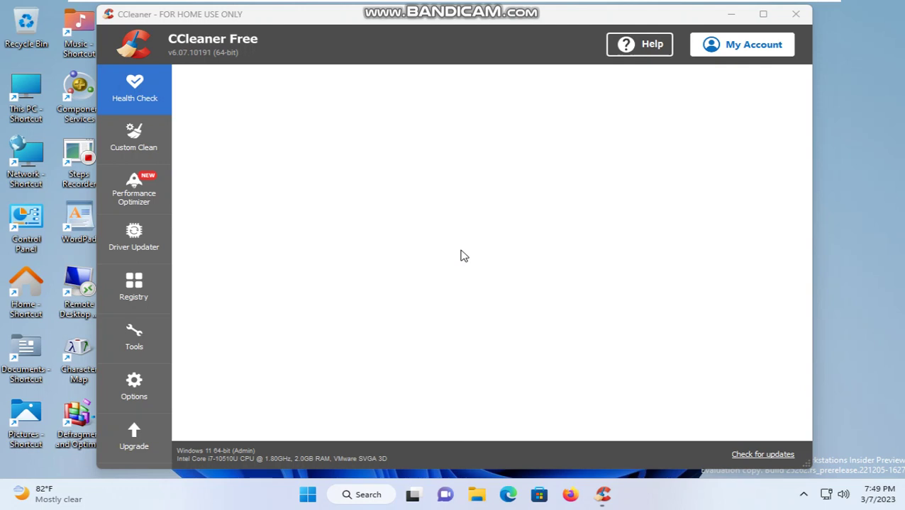
pyautogui.click(134, 380)
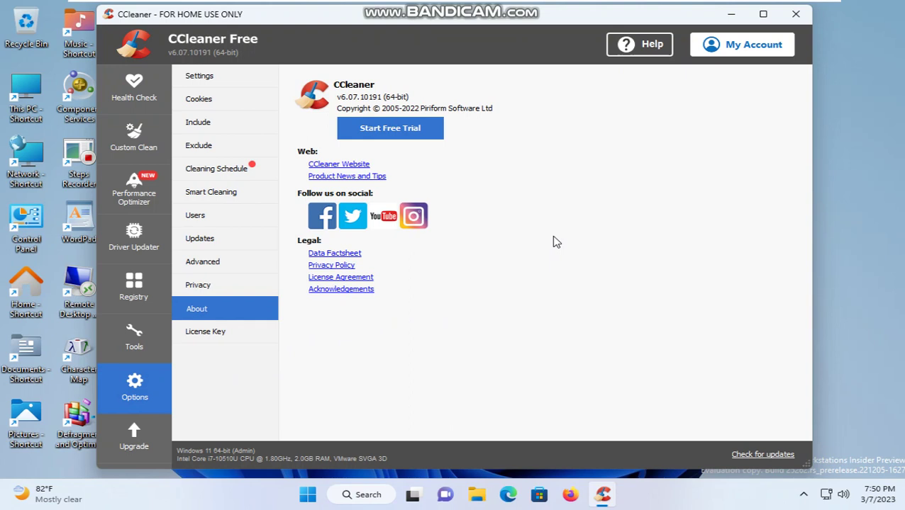
pyautogui.click(133, 137)
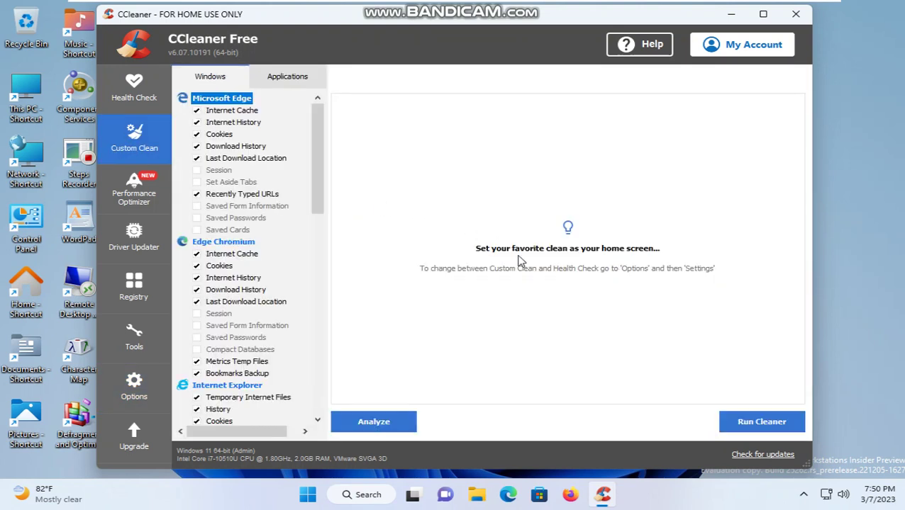
pyautogui.click(795, 14)
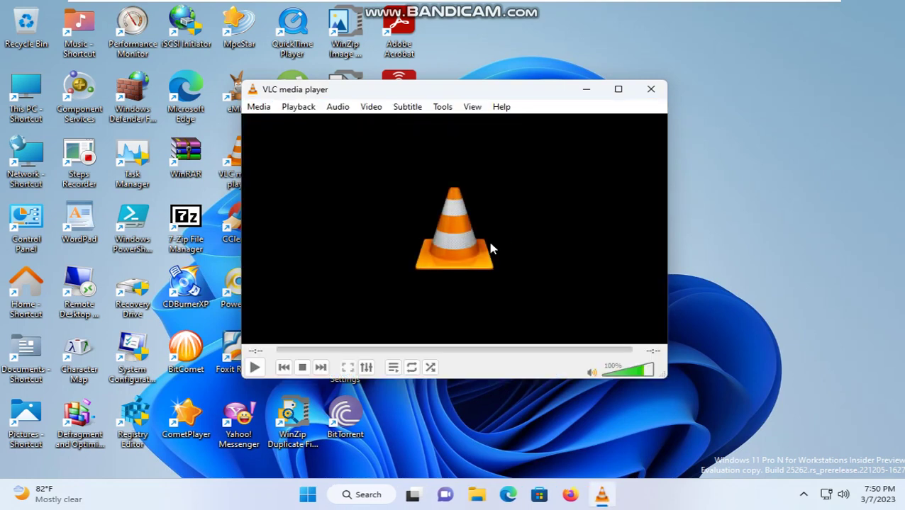
# View the About window of VLC media player and close the player
pyautogui.click(496, 108)
pyautogui.click(497, 156)
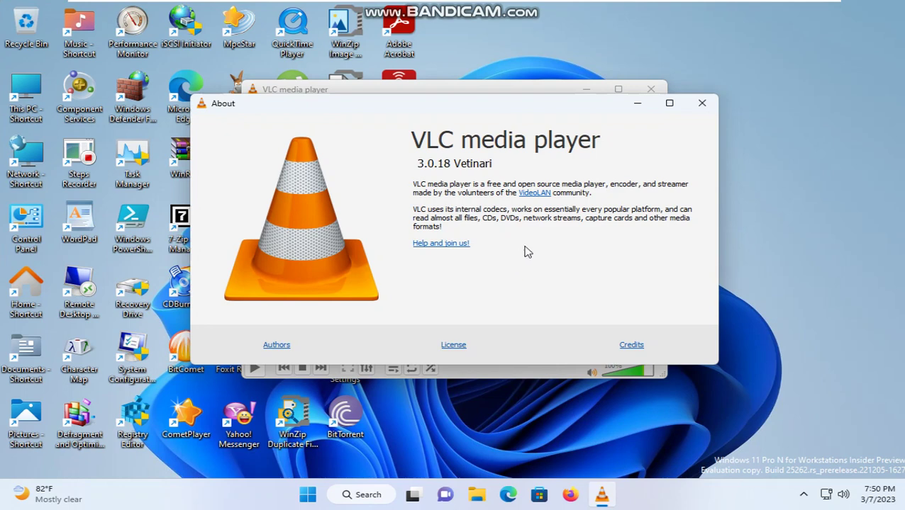
pyautogui.click(702, 104)
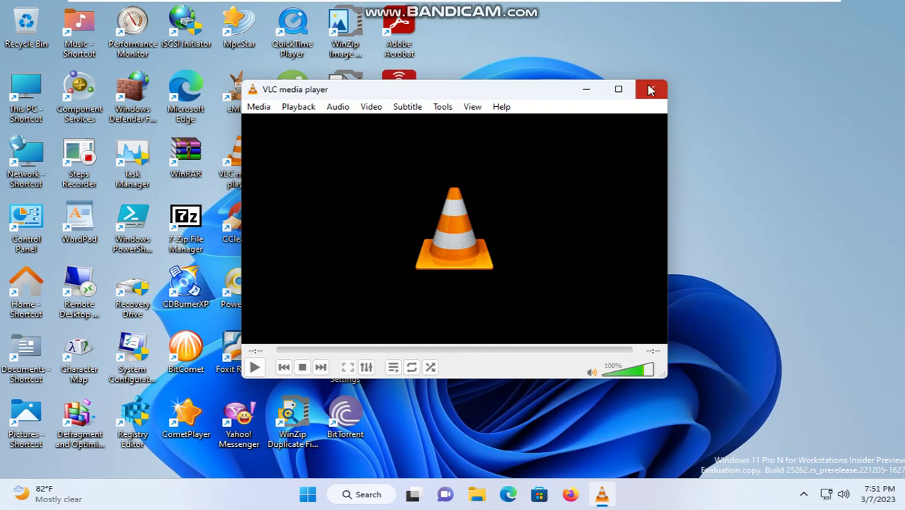
pyautogui.click(651, 89)
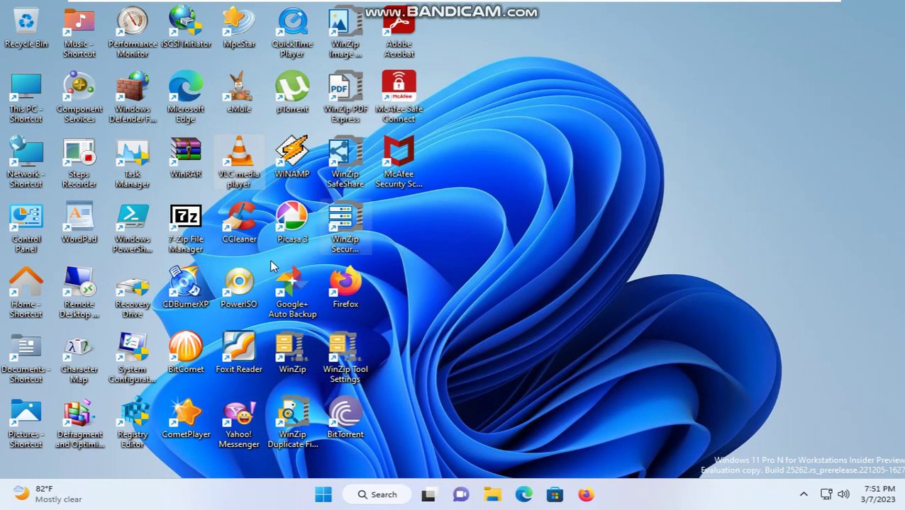
# Launch PowerISO as the trial version, view its About information, and close the program
pyautogui.doubleClick(243, 283)
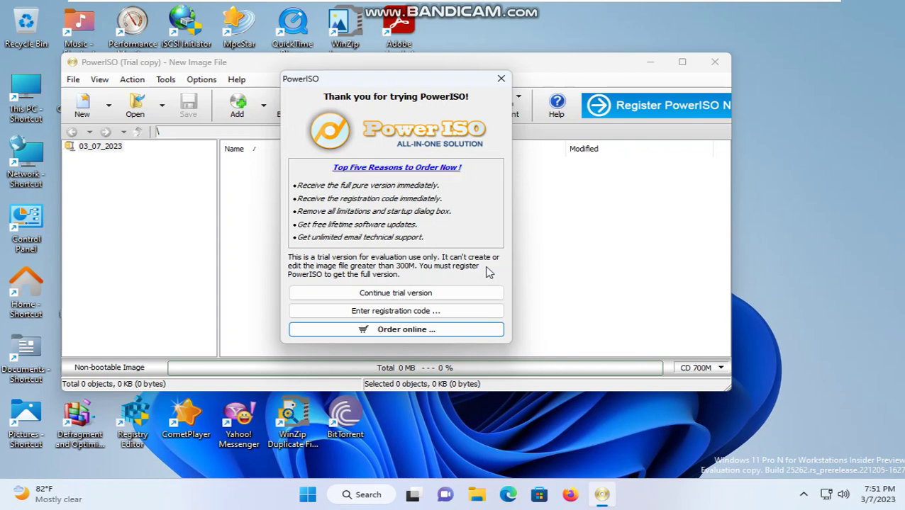
pyautogui.click(471, 293)
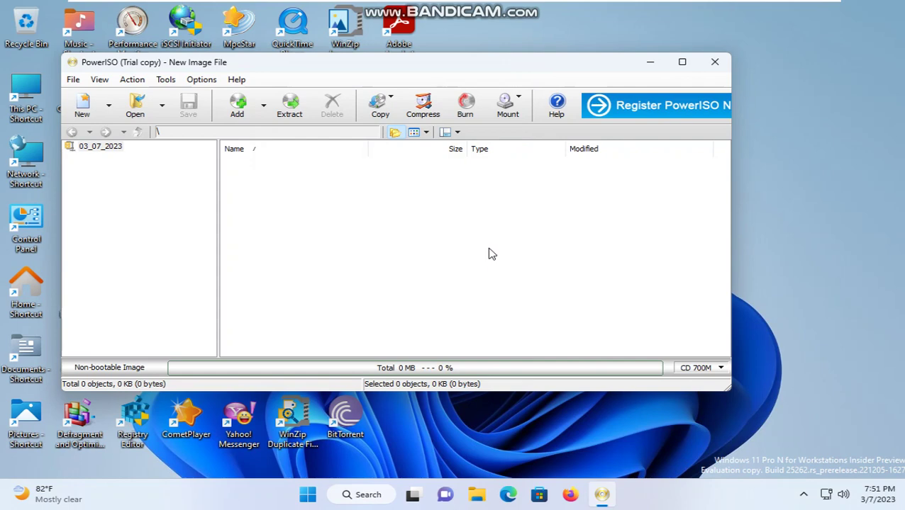
pyautogui.click(237, 79)
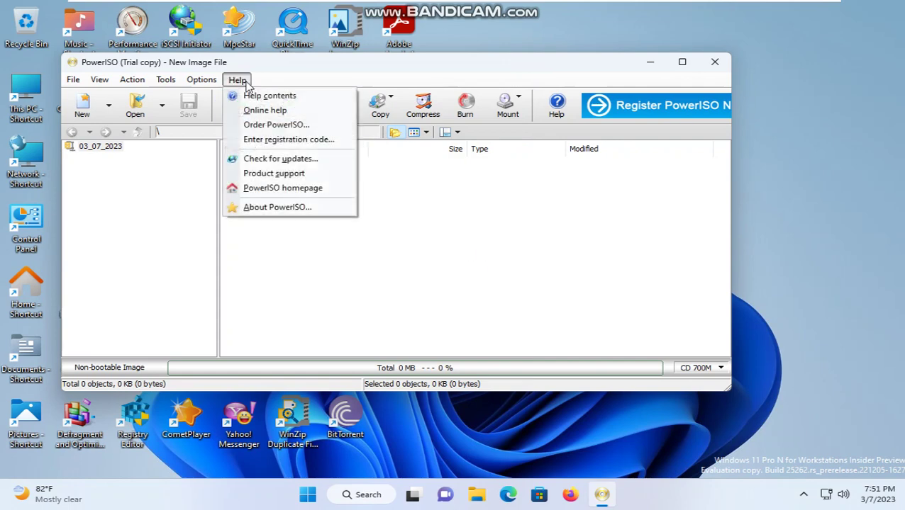
pyautogui.click(280, 206)
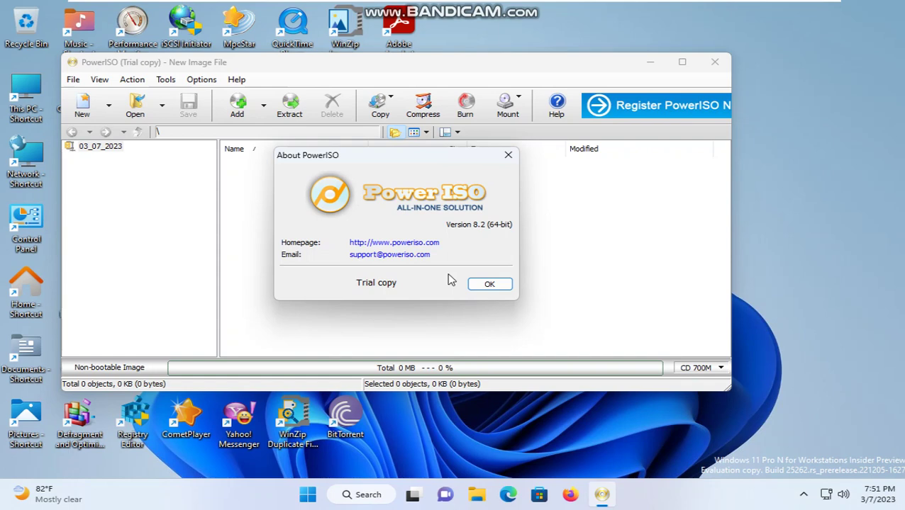
pyautogui.click(488, 283)
pyautogui.click(715, 64)
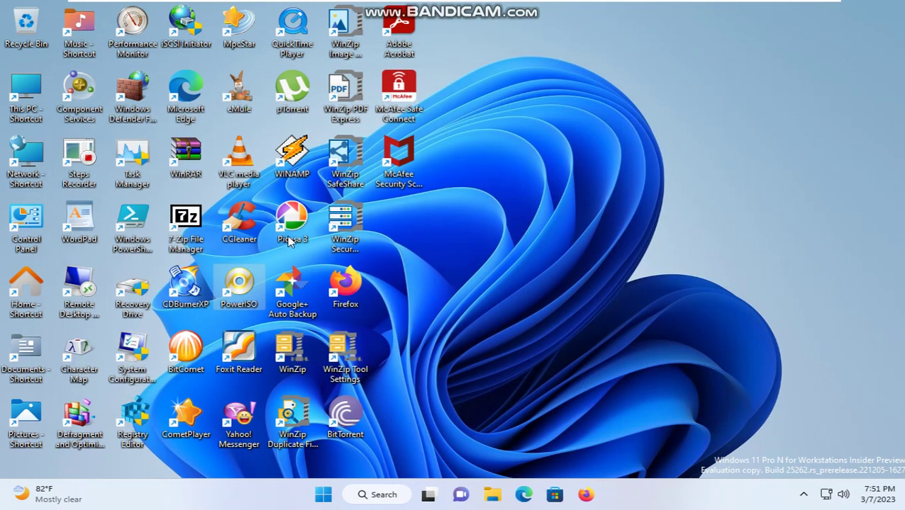
# Launch Yahoo! Messenger and open its About window
pyautogui.doubleClick(243, 418)
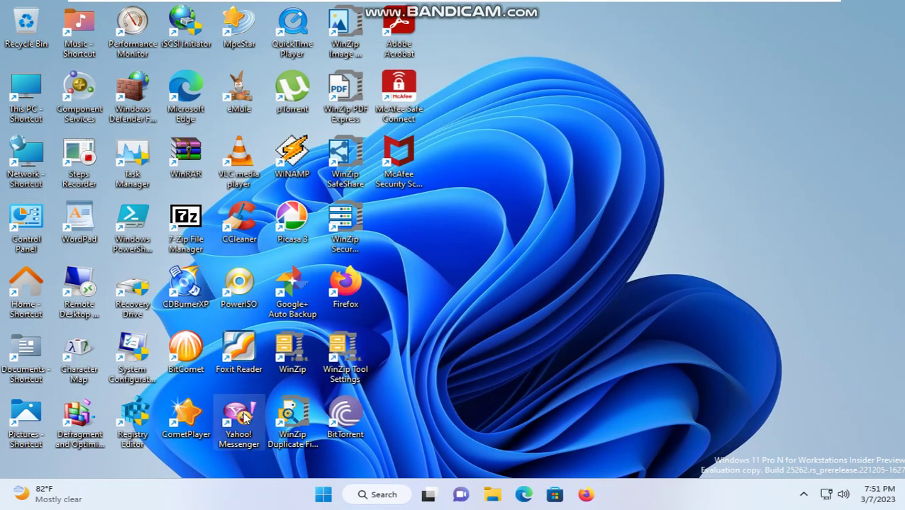
pyautogui.click(531, 305)
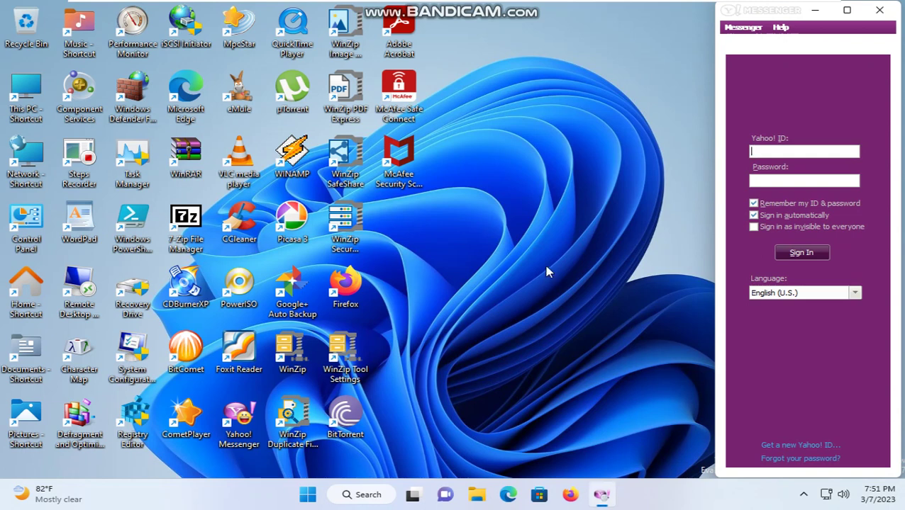
pyautogui.click(780, 27)
pyautogui.click(801, 100)
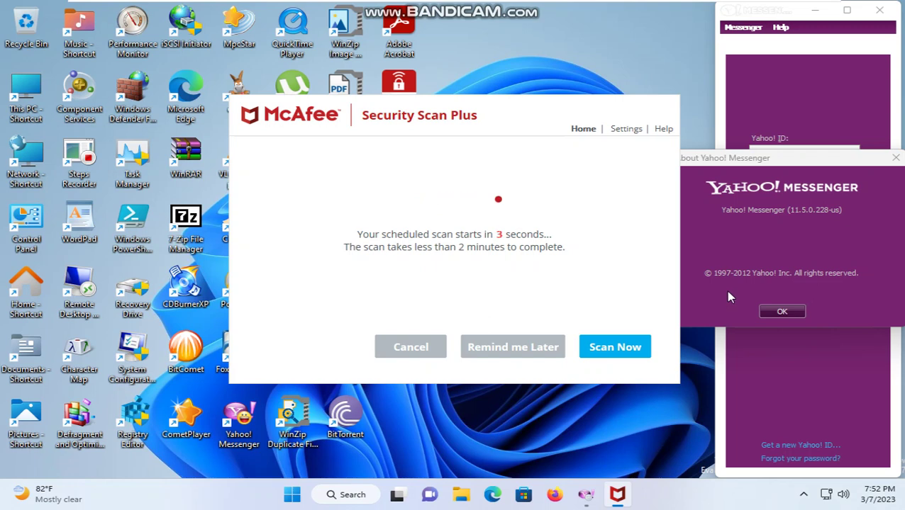
# Postpone the scheduled McAfee Security Scan Plus scan and close Yahoo! Messenger along with its About window
pyautogui.click(547, 354)
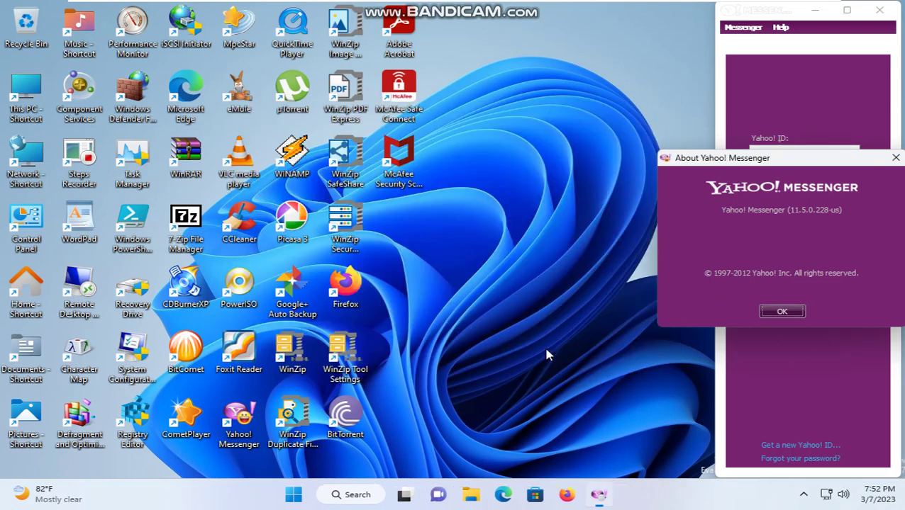
pyautogui.click(782, 313)
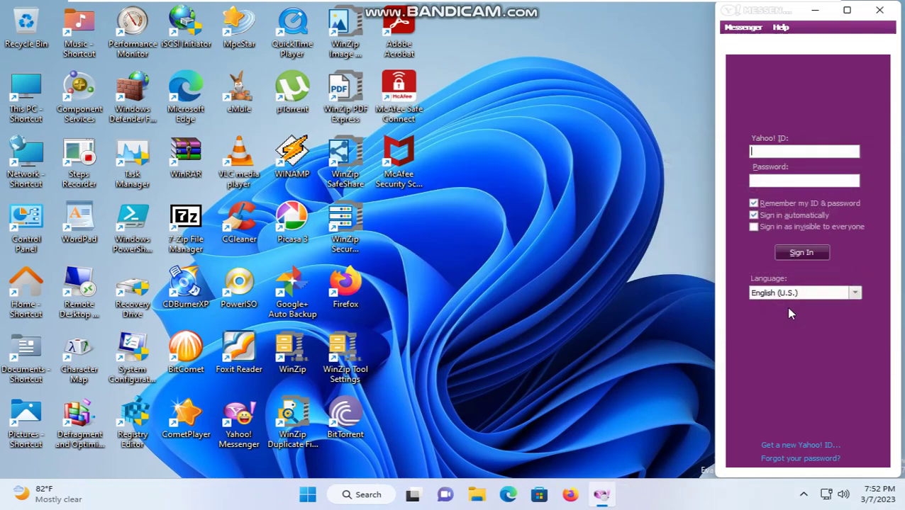
pyautogui.click(880, 9)
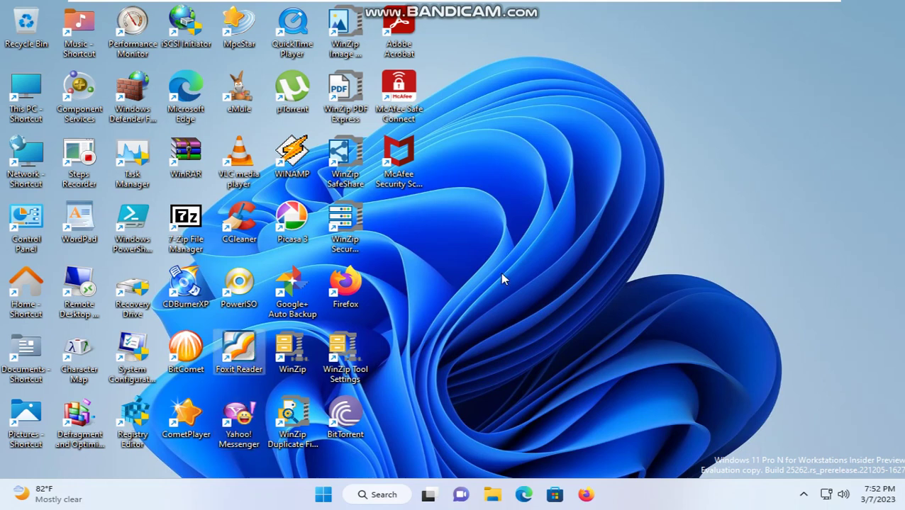
# Launch Foxit Reader, view its About splash, and close the program
pyautogui.press('Return')
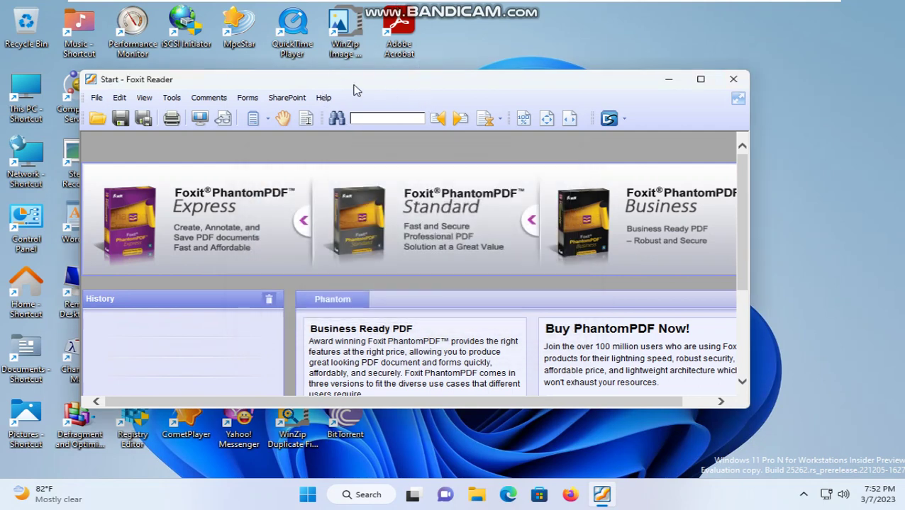
pyautogui.click(323, 98)
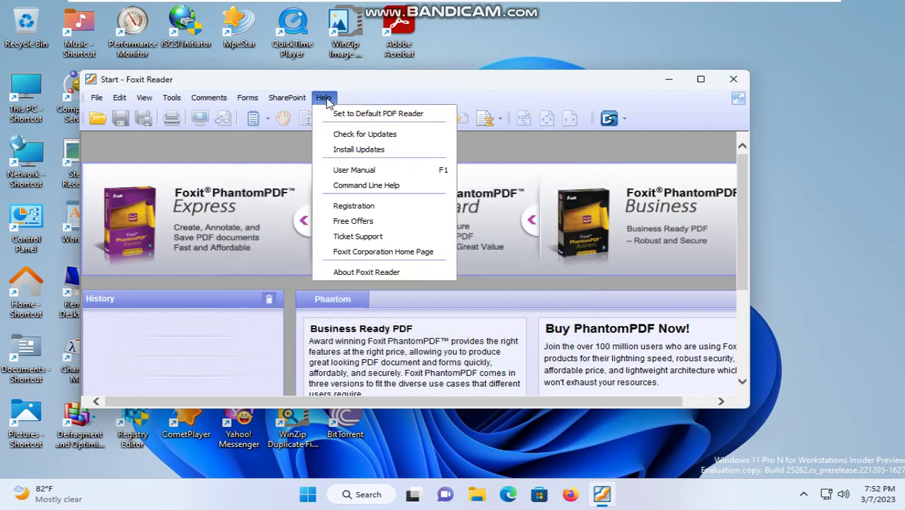
pyautogui.click(399, 274)
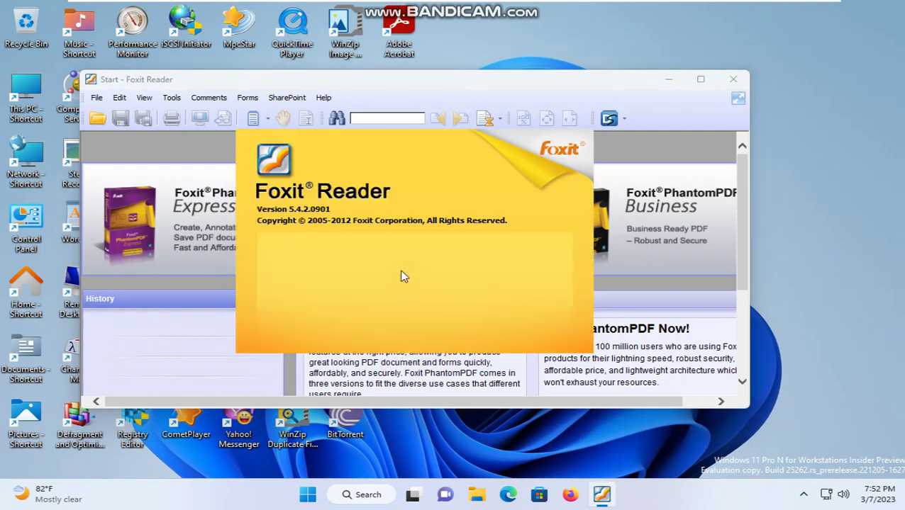
pyautogui.click(454, 164)
pyautogui.click(735, 80)
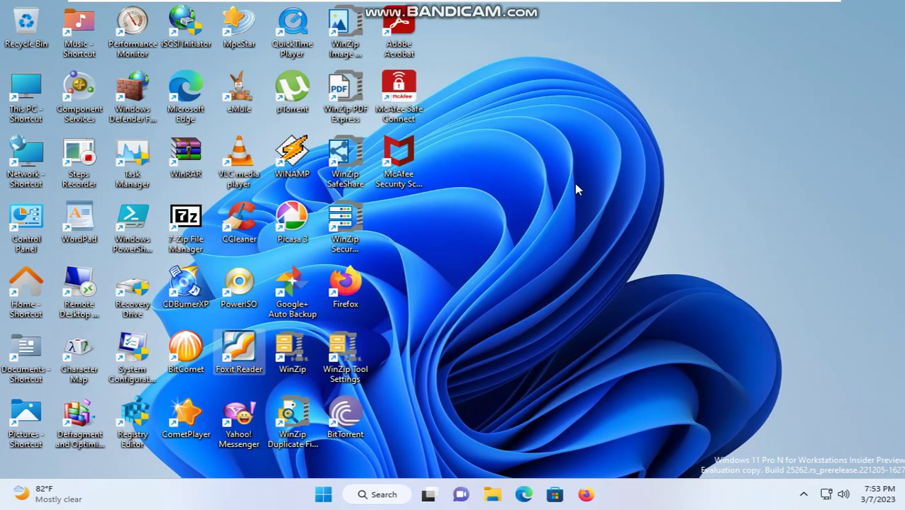
# Try to launch QuickTime Player from the desktop and dismiss its startup dialog
pyautogui.doubleClick(298, 41)
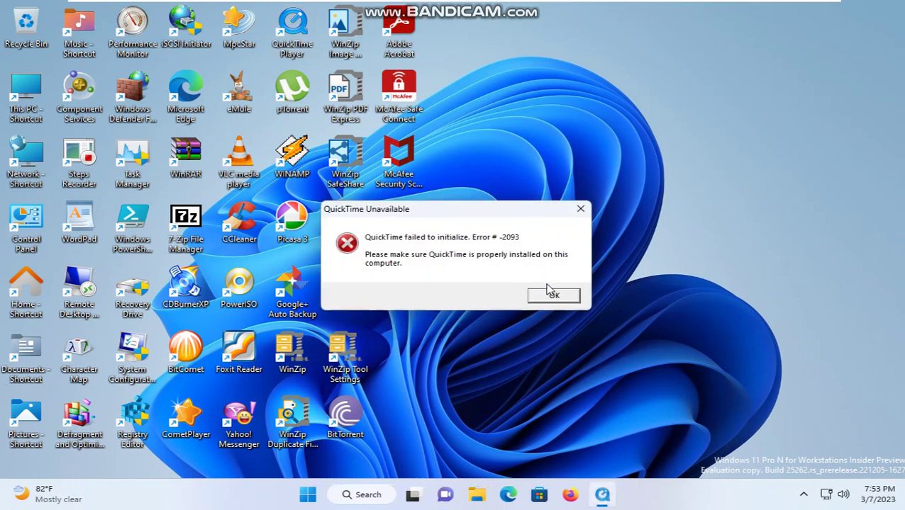
pyautogui.click(552, 295)
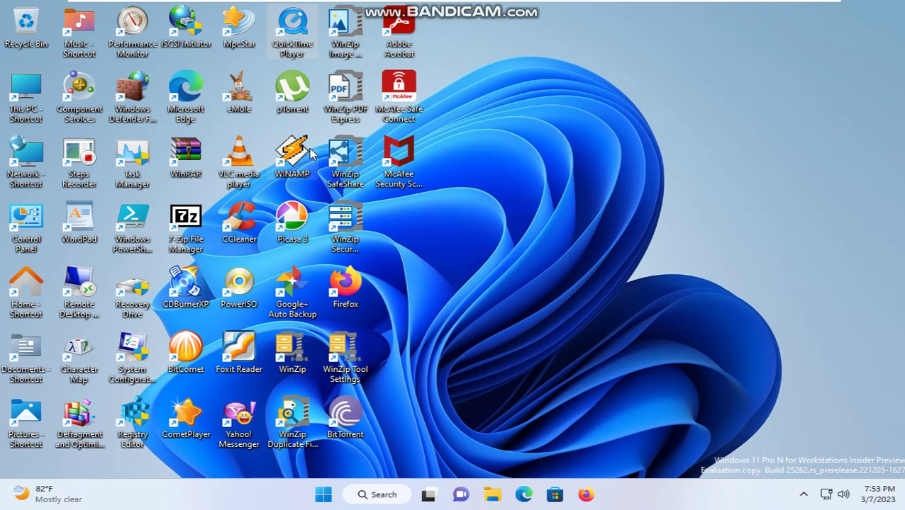
# Launch µTorrent, view its About window, and close the program
pyautogui.doubleClick(302, 112)
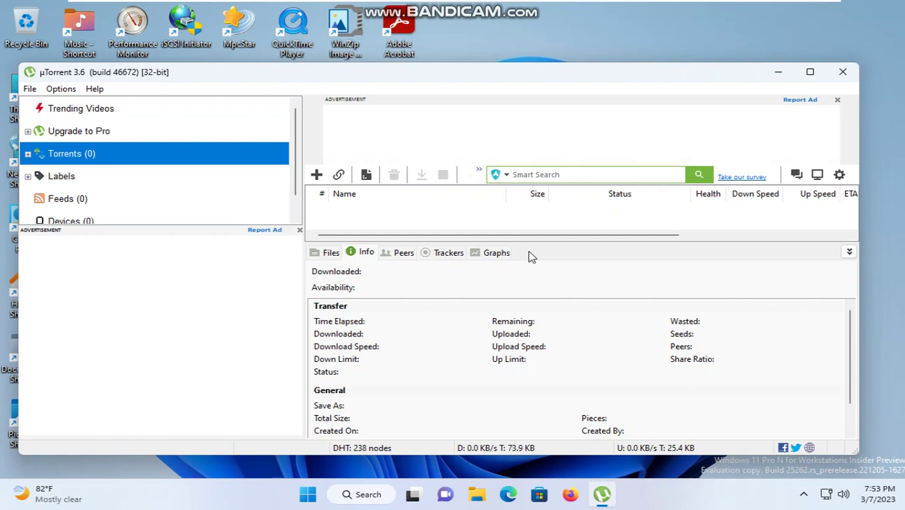
pyautogui.click(92, 91)
pyautogui.click(185, 322)
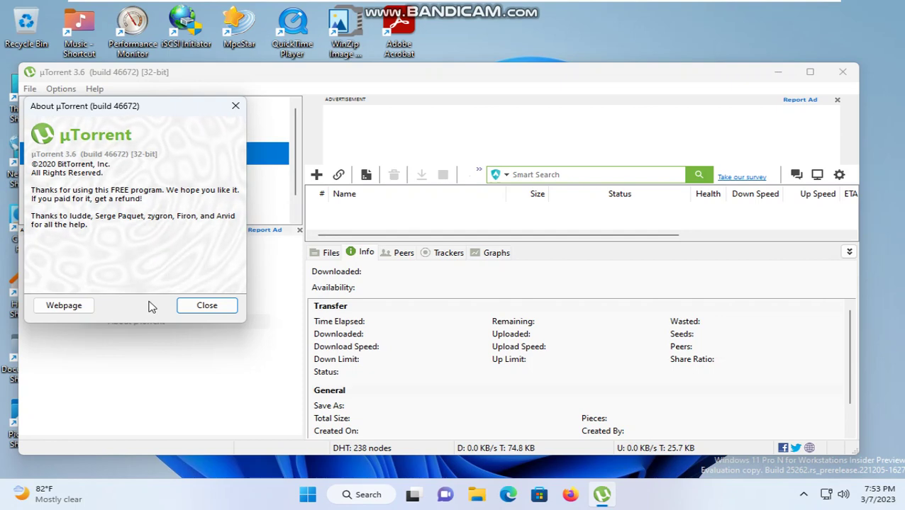
pyautogui.click(204, 306)
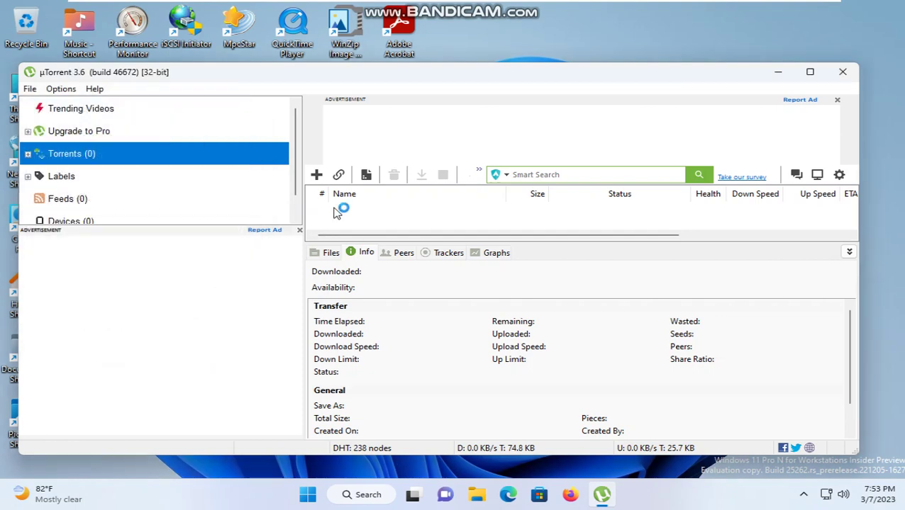
pyautogui.click(851, 72)
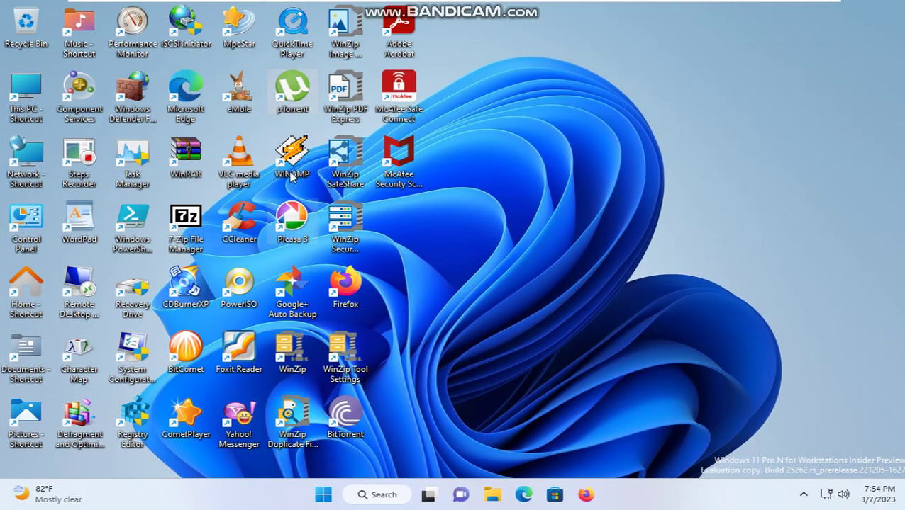
# Launch Picasa 3, continue past the picture search prompt, and finish the Photo Viewer configuration with Picasa Photo Viewer as default for the checked file types
pyautogui.doubleClick(298, 235)
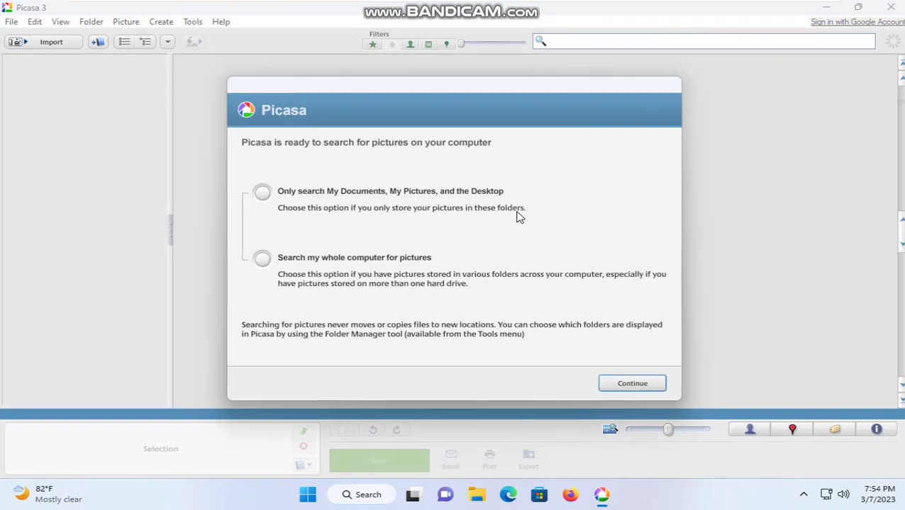
pyautogui.click(625, 387)
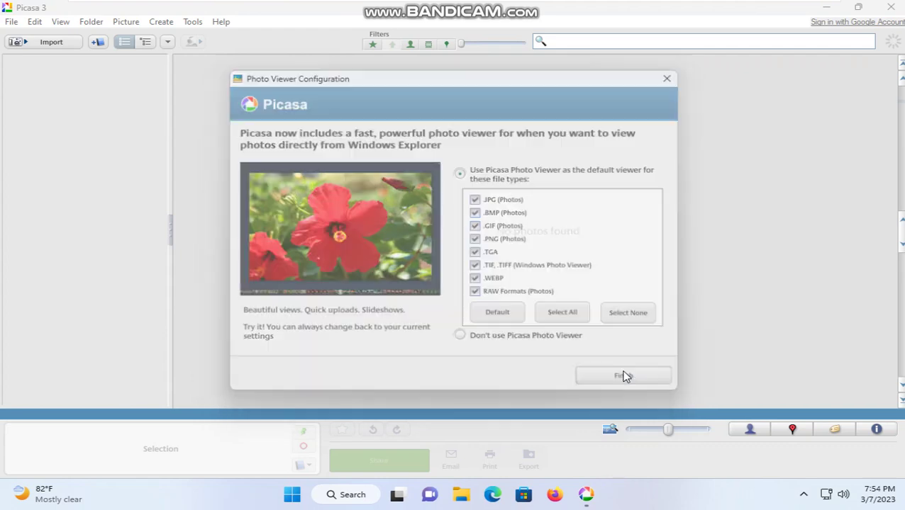
pyautogui.click(624, 378)
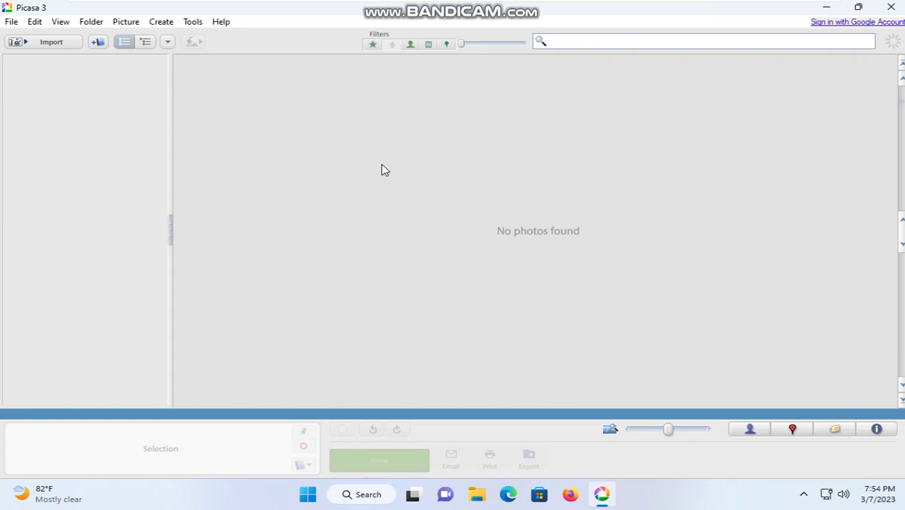
# View the About Picasa information and close Picasa 3
pyautogui.click(221, 21)
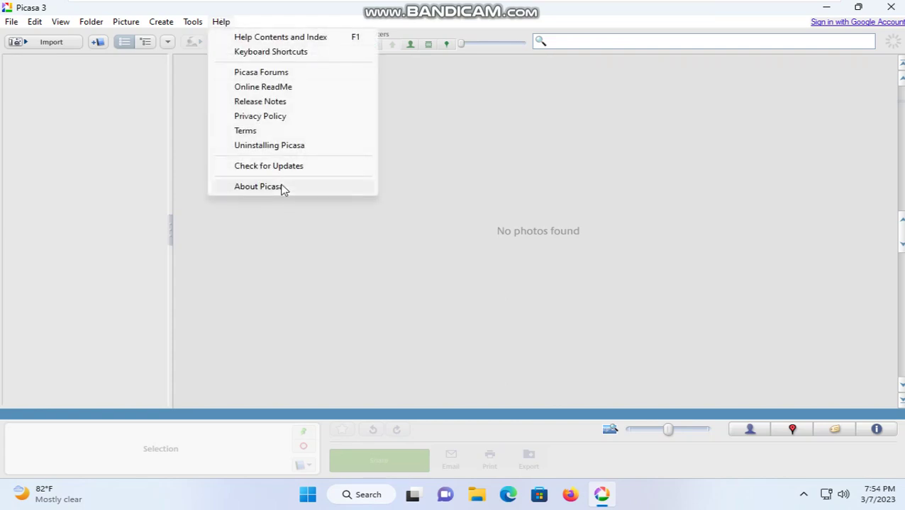
pyautogui.click(284, 186)
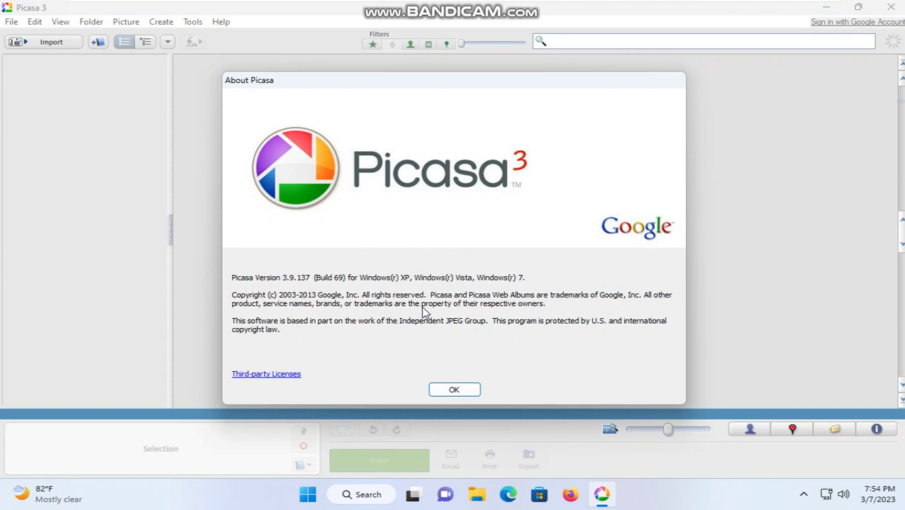
pyautogui.click(455, 390)
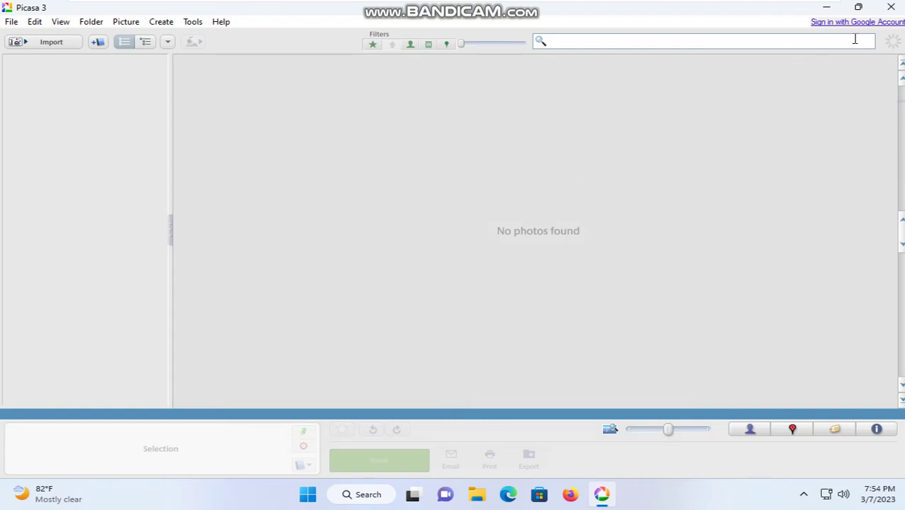
pyautogui.click(888, 8)
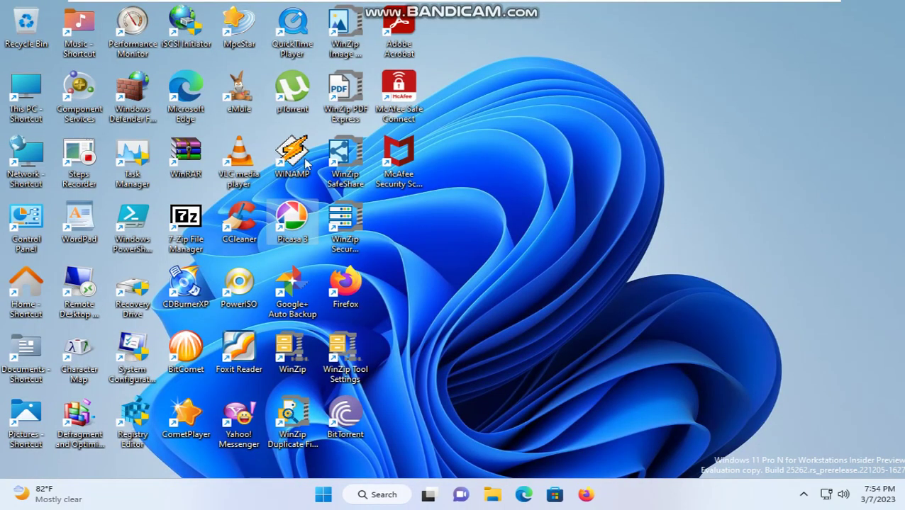
# Launch WinZip from the desktop and close its trial registration window
pyautogui.click(304, 340)
pyautogui.click(547, 288)
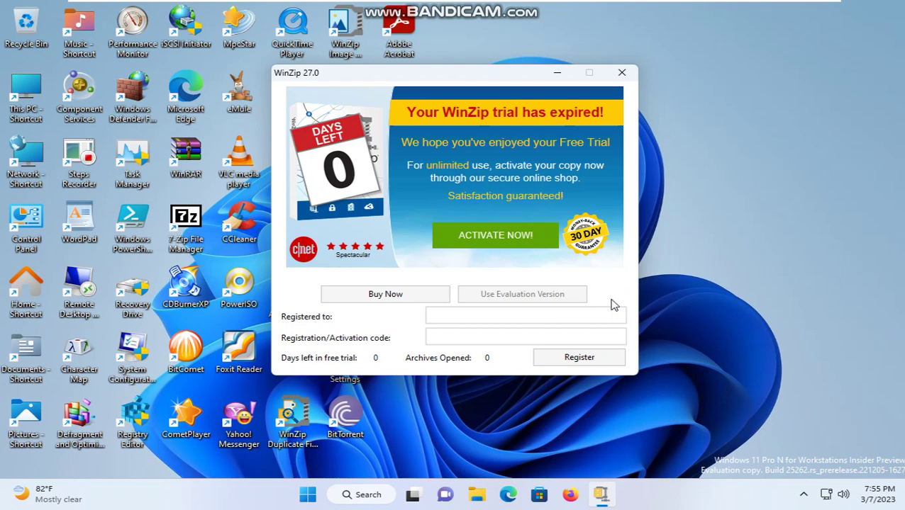
pyautogui.click(621, 73)
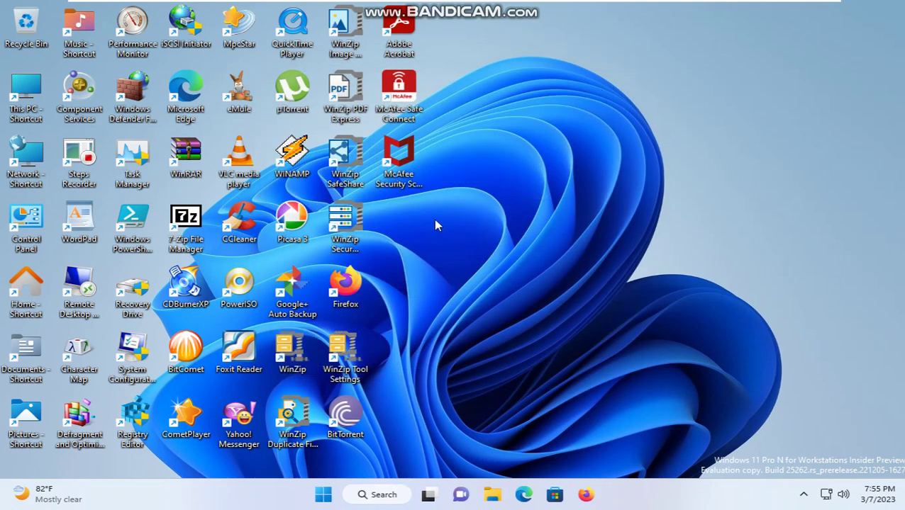
# Launch Firefox, view the About Mozilla Firefox information, and close the About window
pyautogui.doubleClick(345, 285)
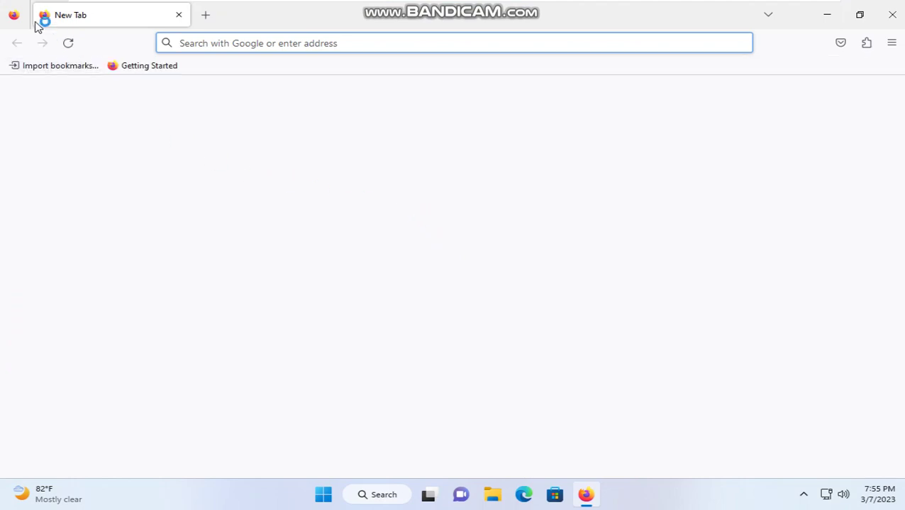
pyautogui.click(889, 44)
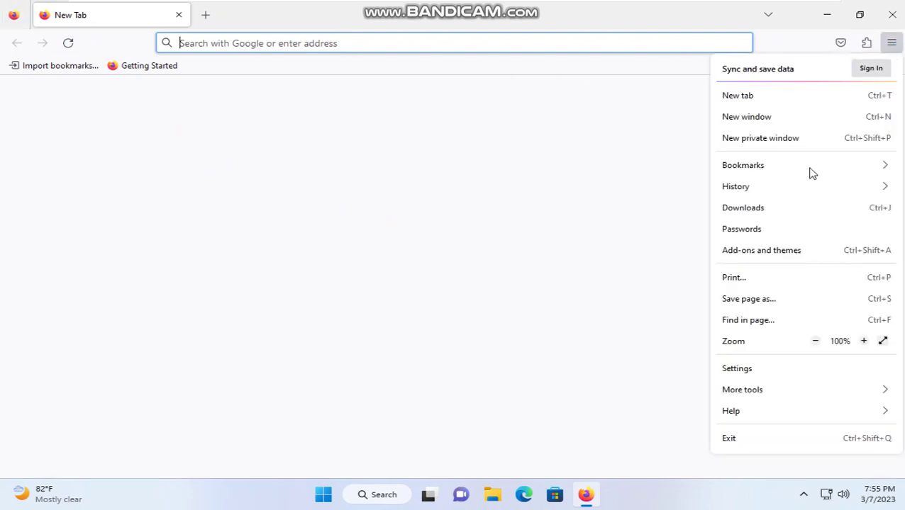
pyautogui.click(773, 408)
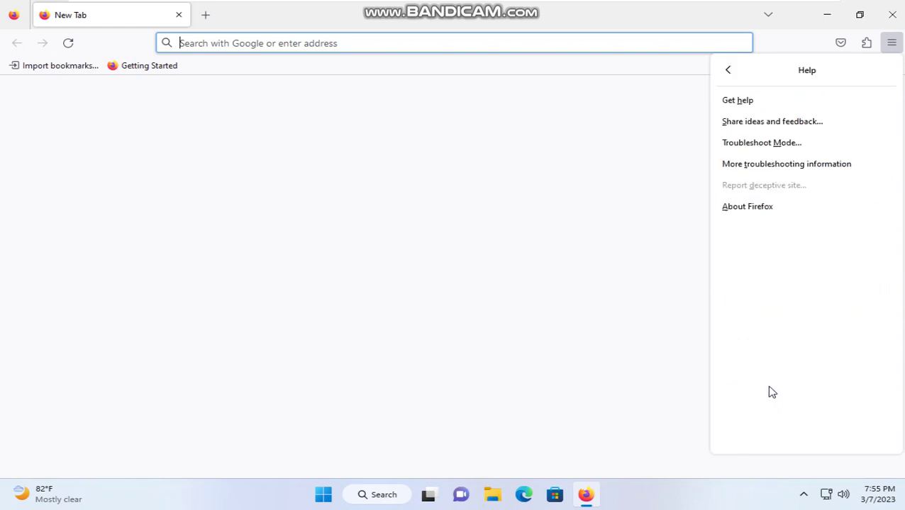
pyautogui.click(771, 209)
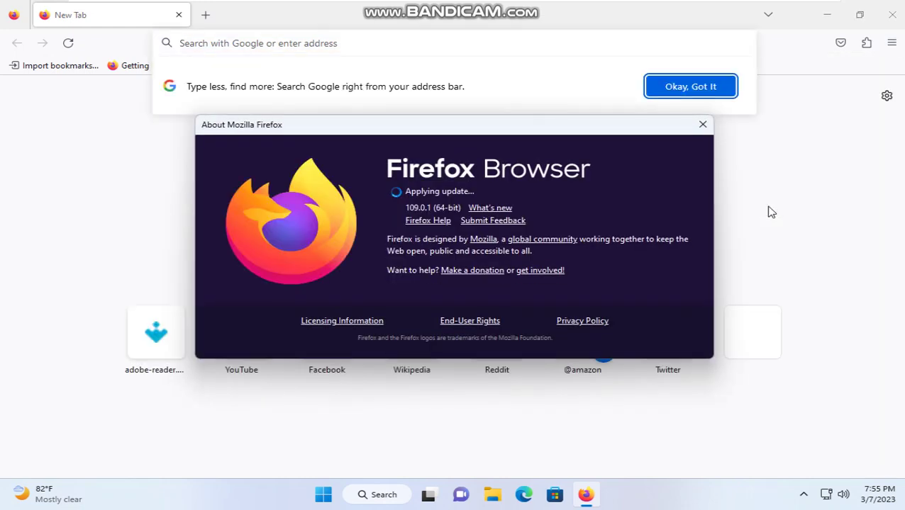
pyautogui.click(701, 126)
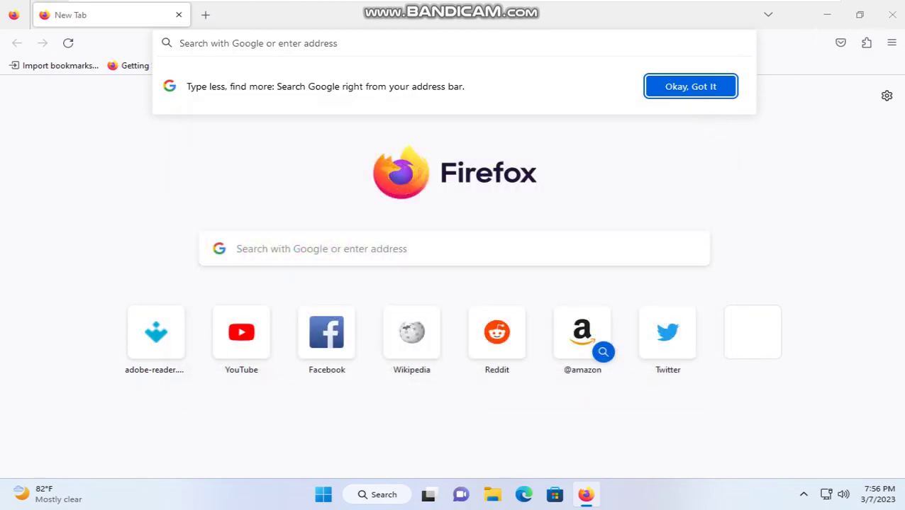